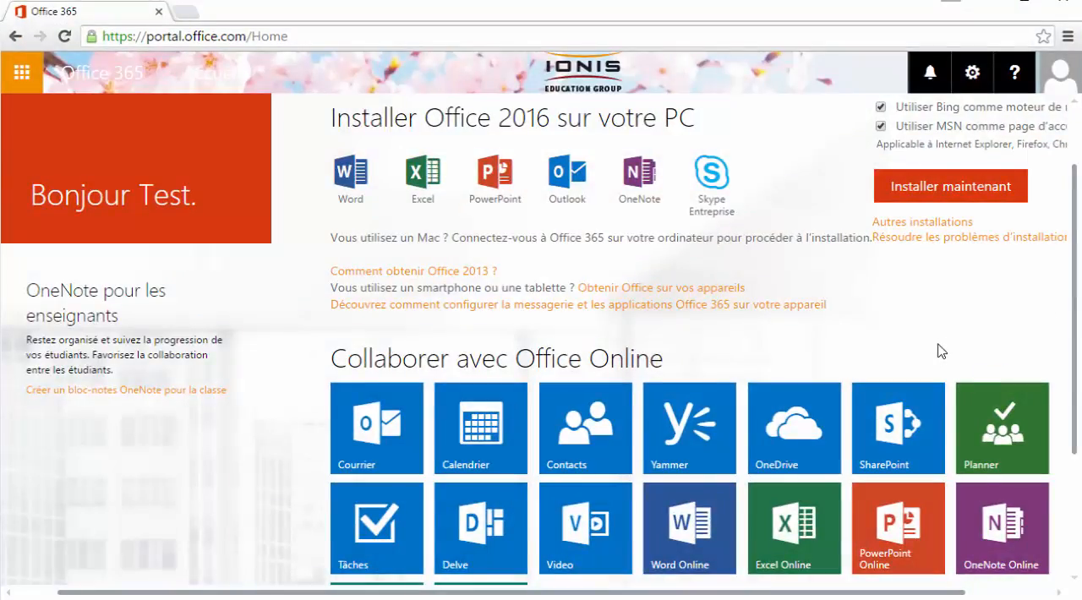
Open Planner and create a non-public plan named "Premier plan" with the description "Découverte de l'application Planner"
left_click(998, 457)
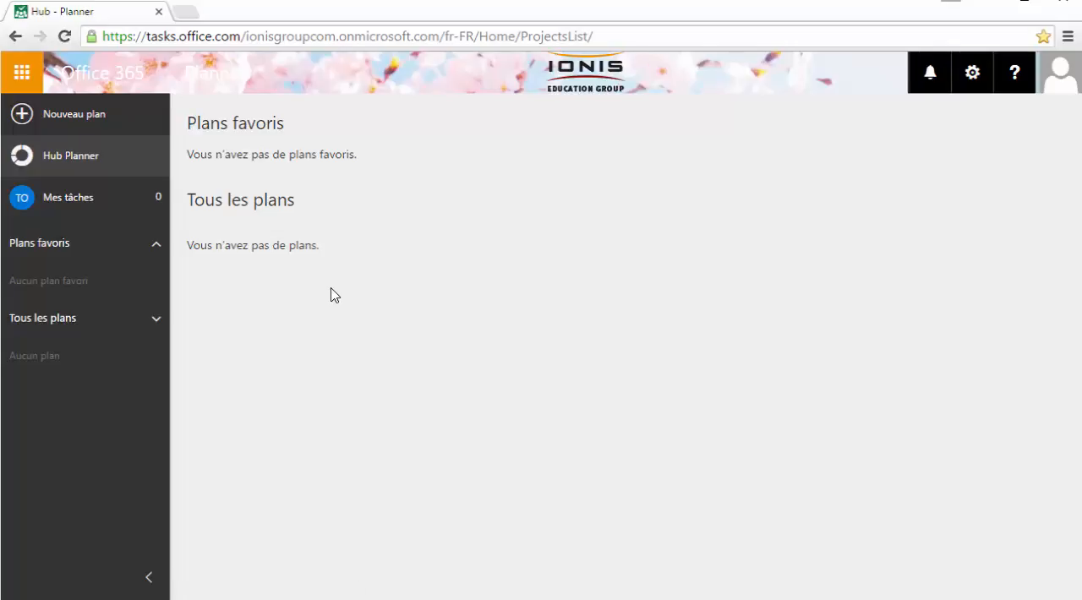
left_click(93, 126)
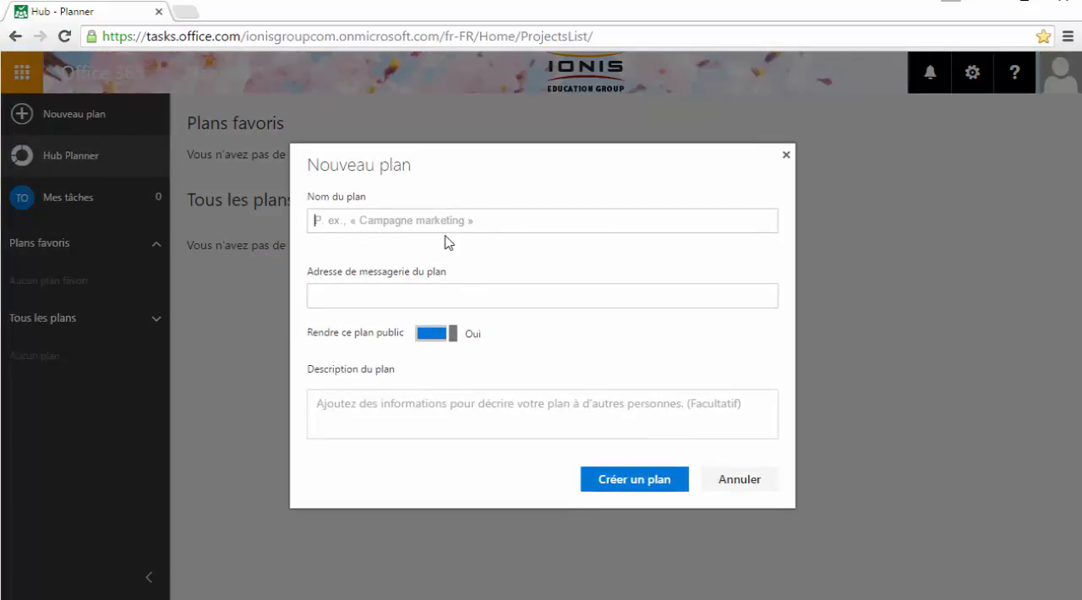
type("Premier ")
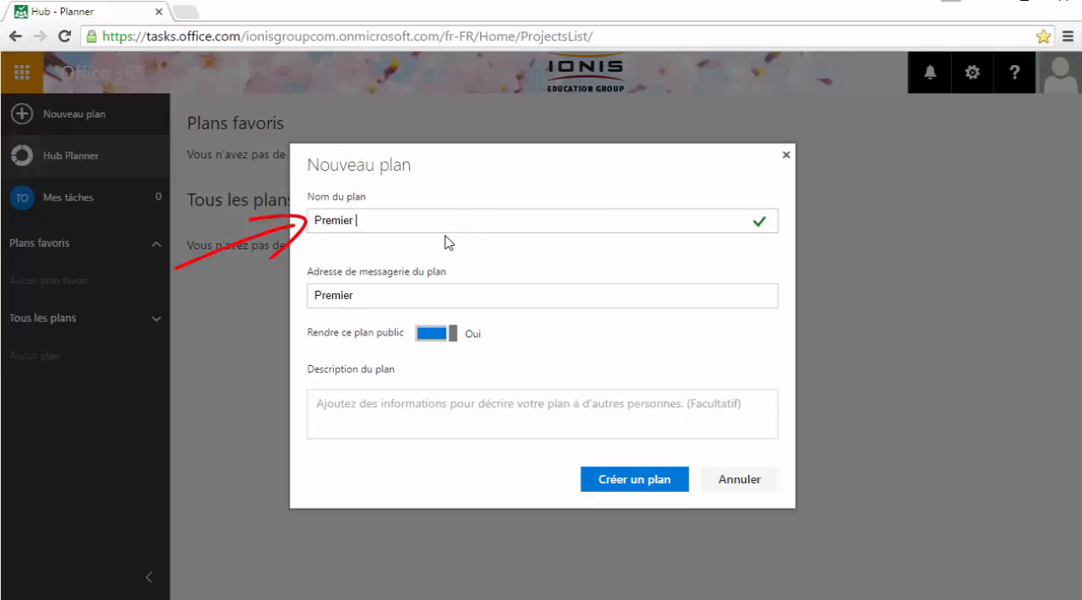
type("plan")
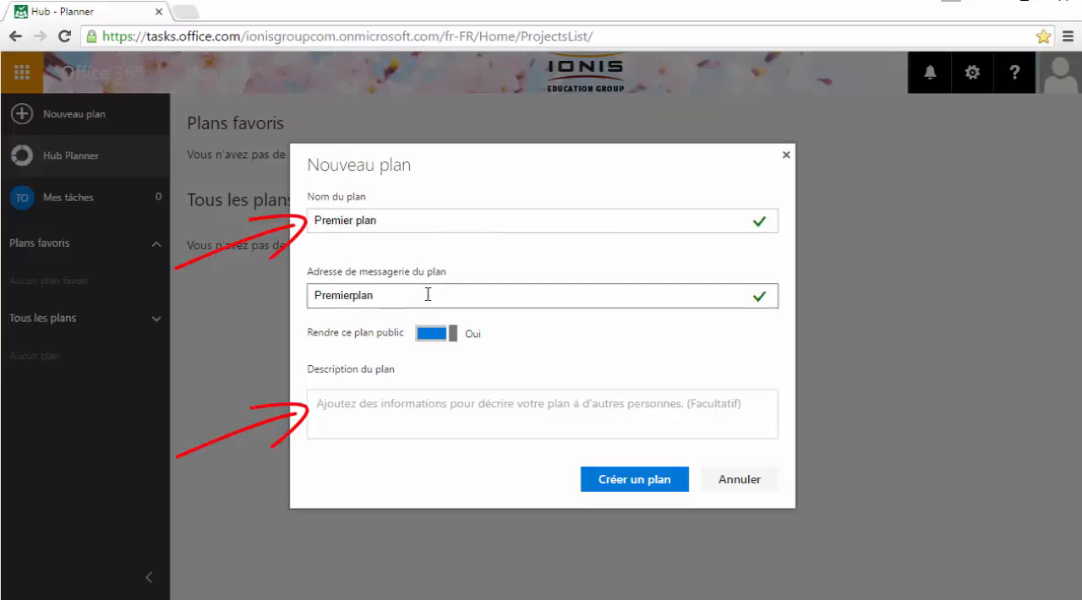
left_click(381, 402)
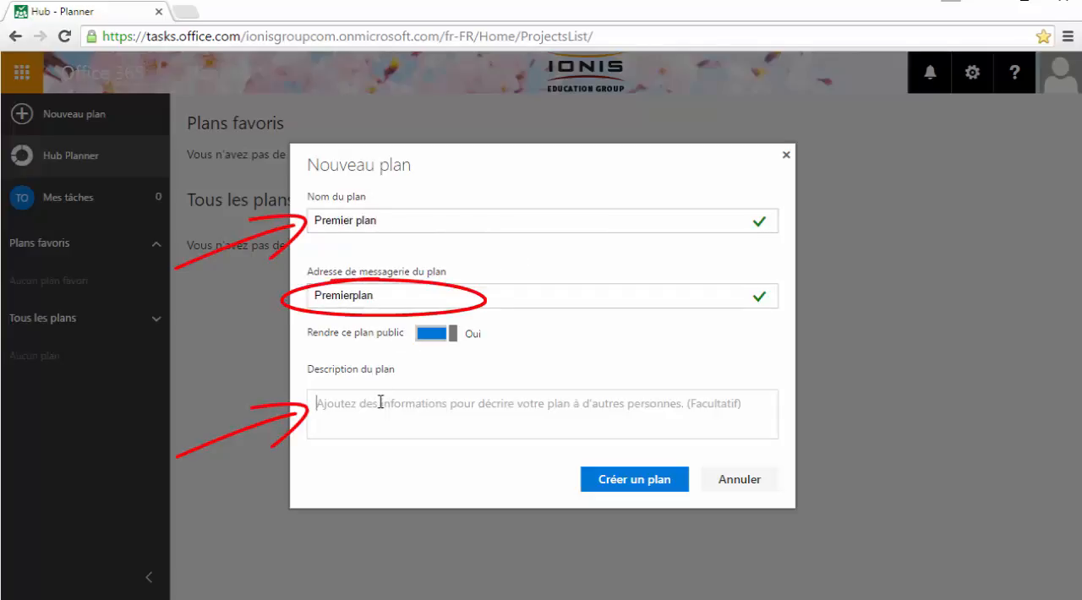
type("Découverte de l'application Planner")
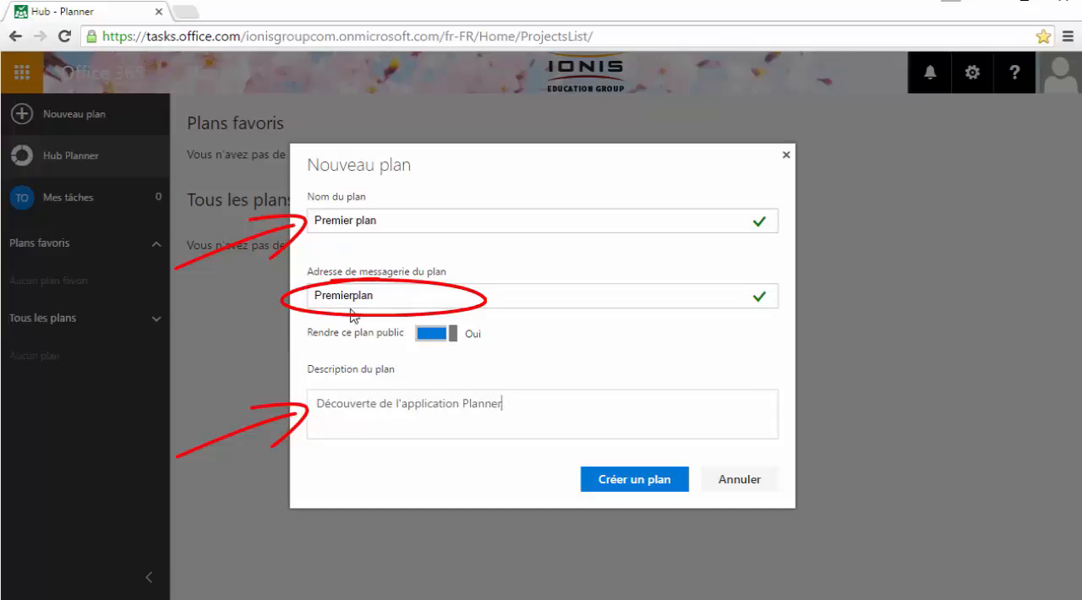
left_click(443, 335)
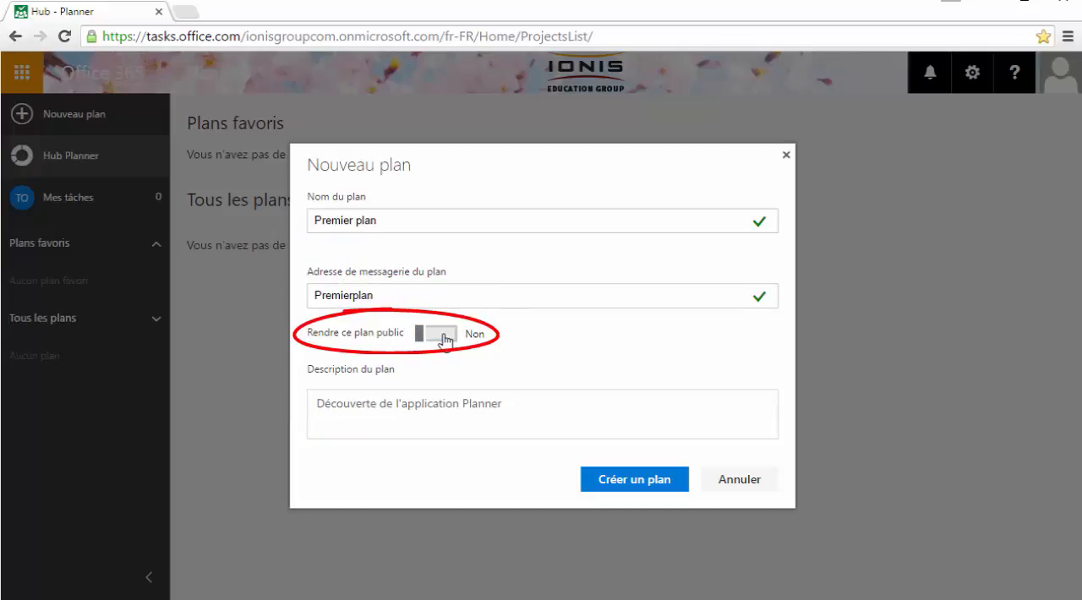
left_click(644, 487)
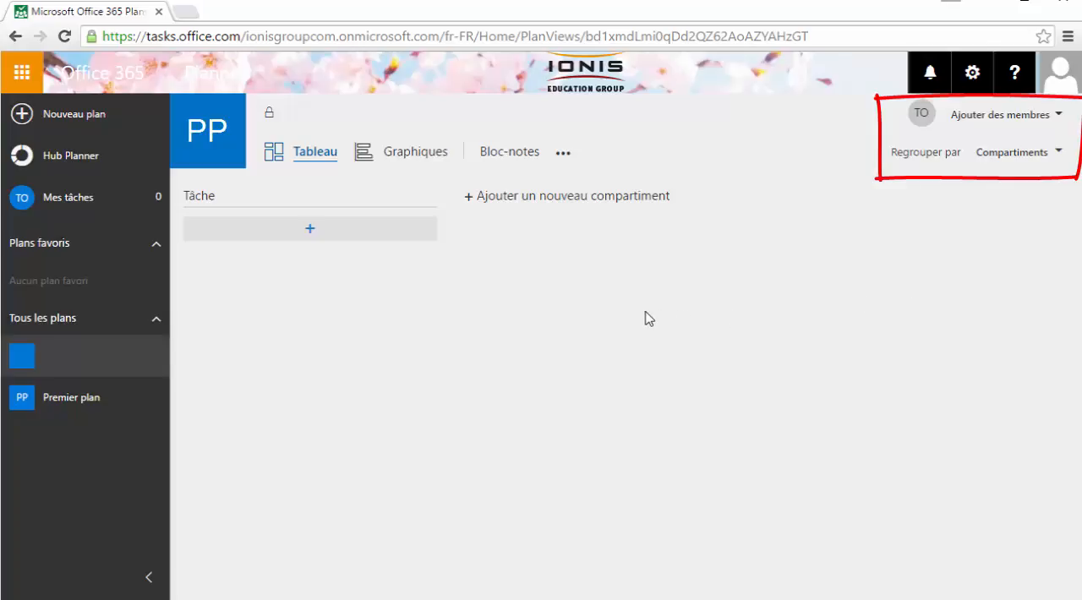
left_click(1059, 152)
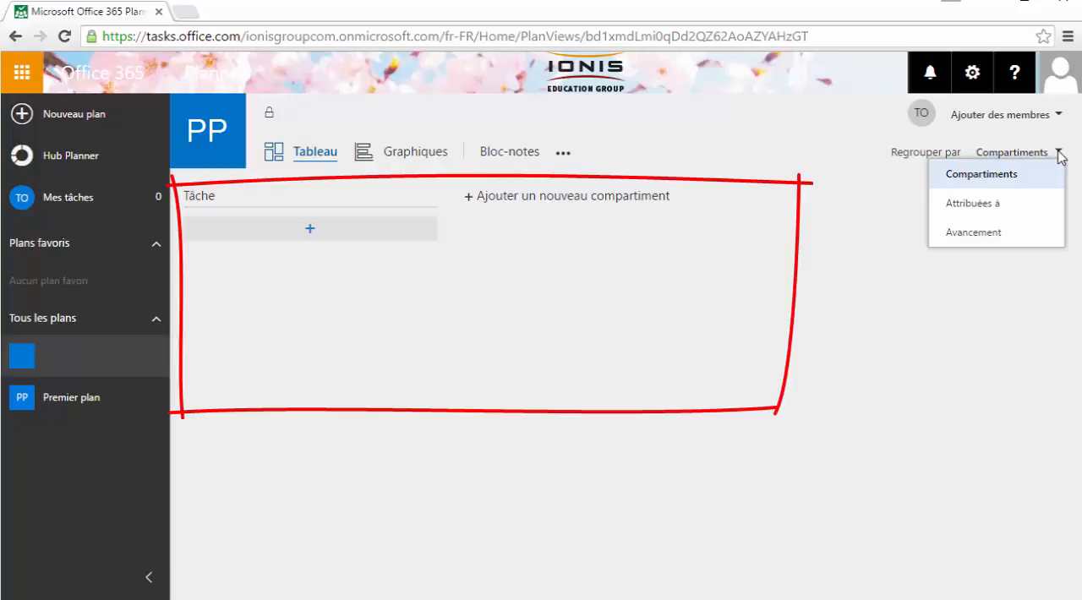
left_click(1058, 153)
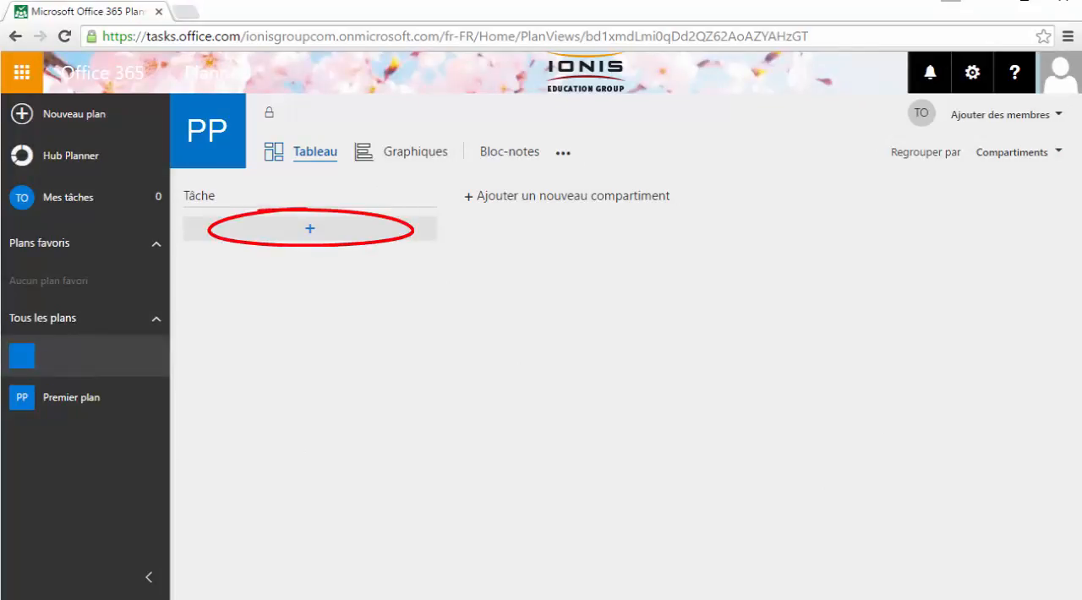
Add a task named "Première tâche" to the Tâche bucket of the plan
left_click(309, 229)
type("Premie")
type("re tâche")
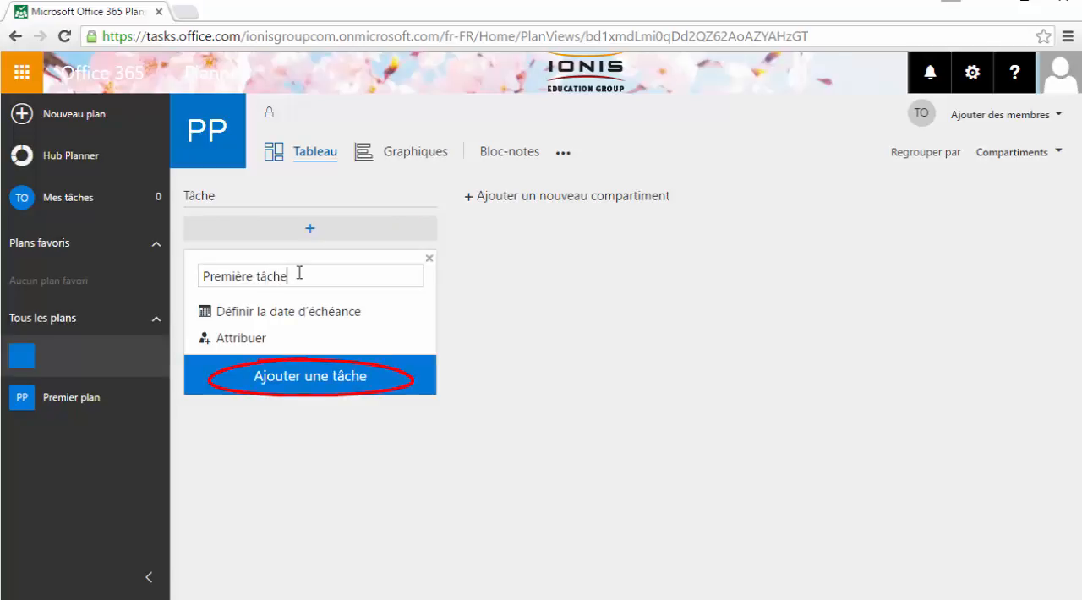
left_click(307, 382)
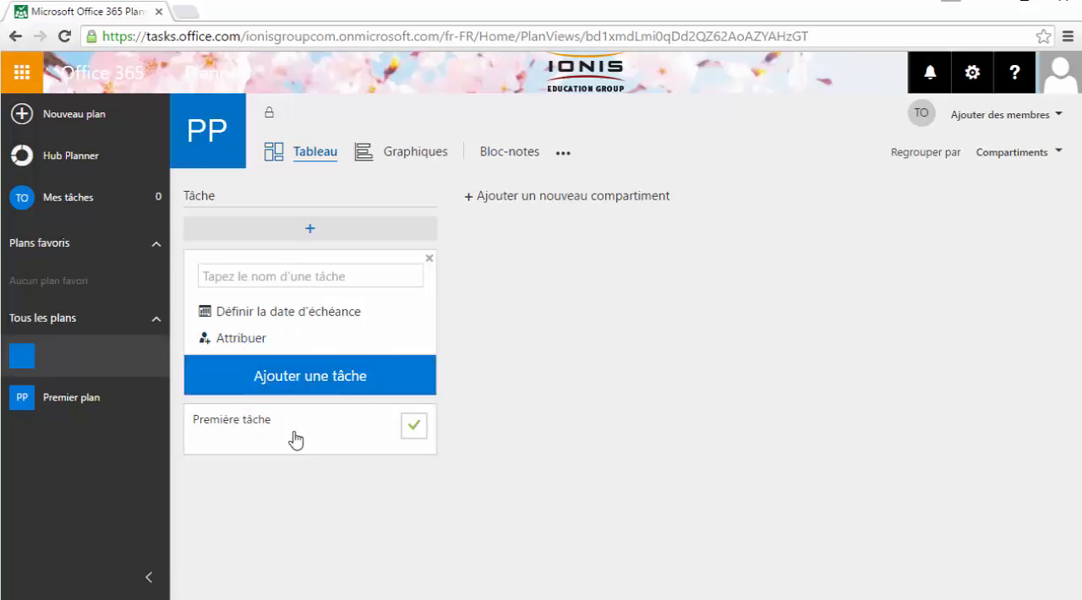
Open the details of the task "Première tâche" and set its due date to 11 July 2016
left_click(295, 433)
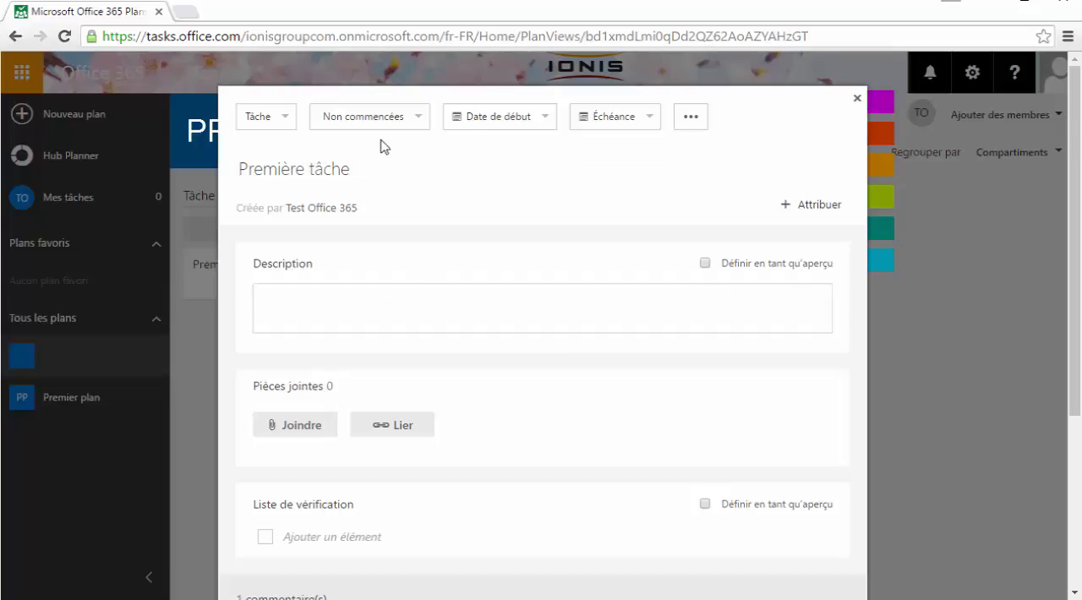
left_click(417, 123)
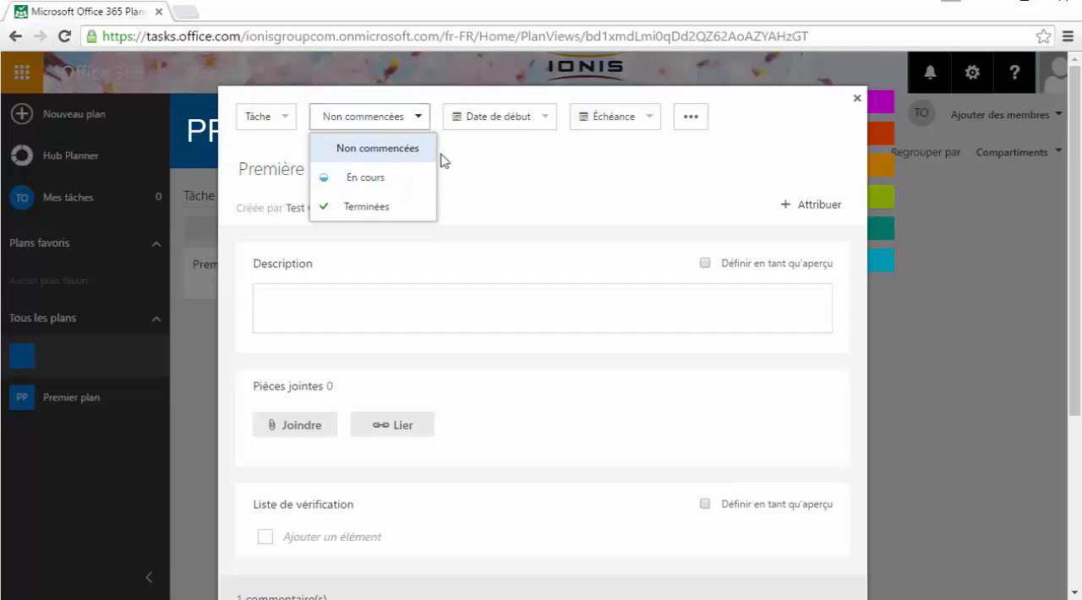
left_click(546, 119)
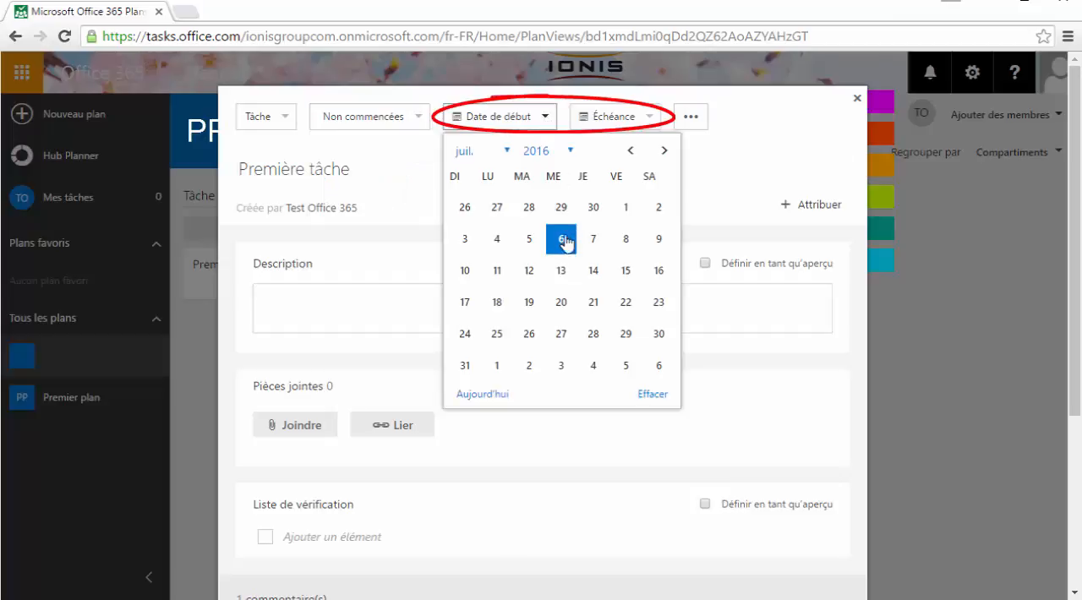
left_click(649, 116)
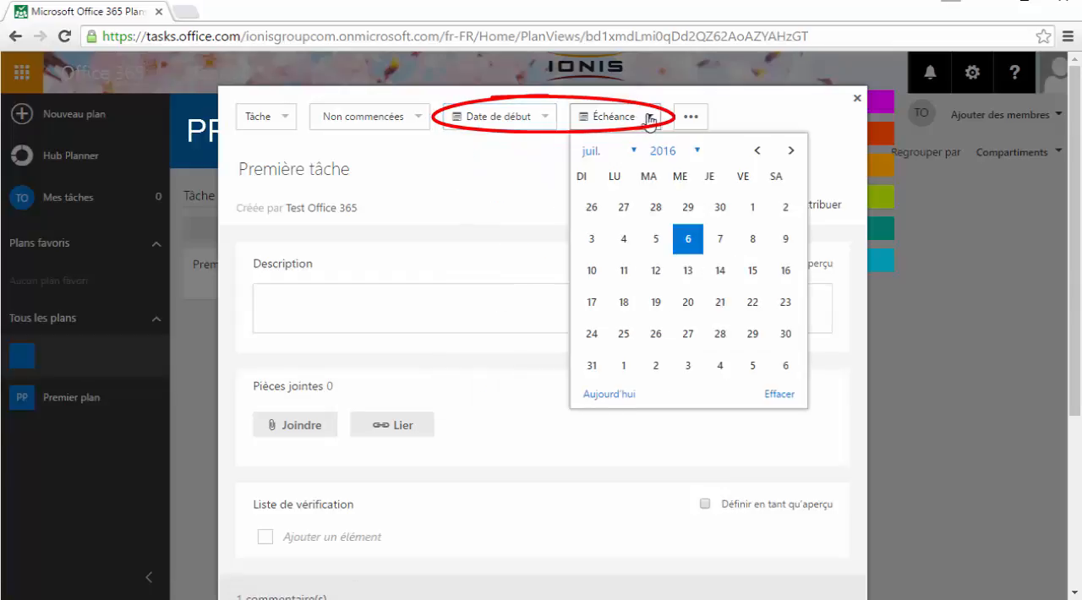
left_click(623, 271)
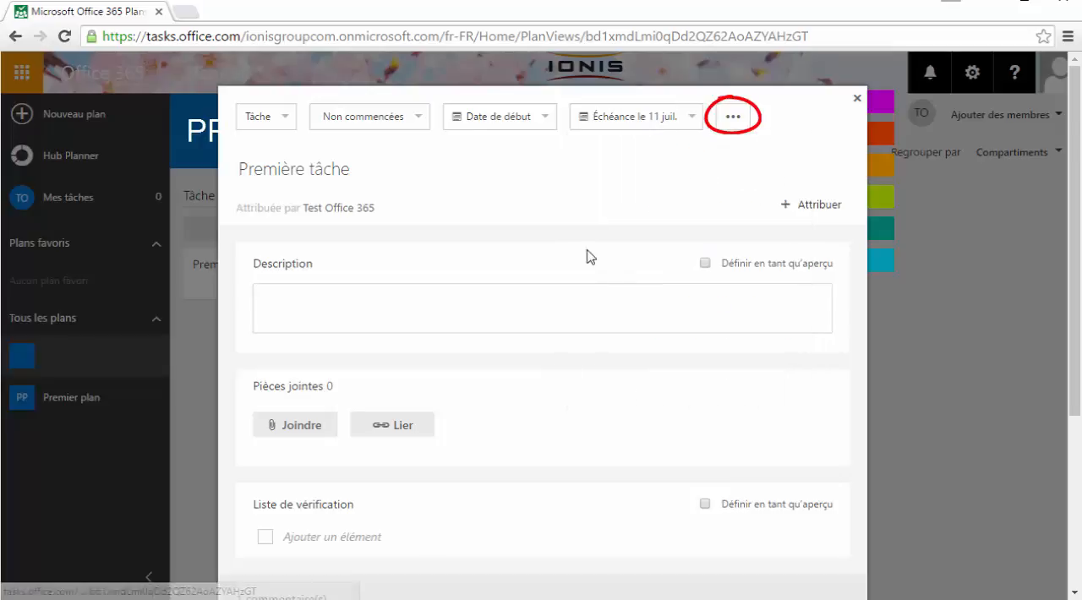
Enter "Découverte de l'application Planner" as the description of the task
left_click(733, 126)
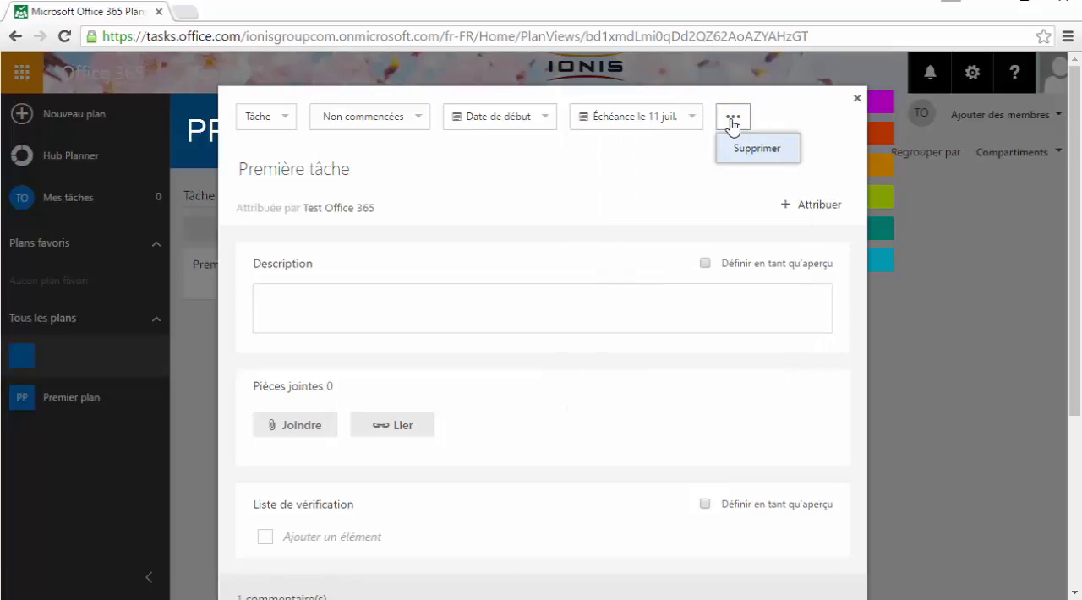
left_click(422, 305)
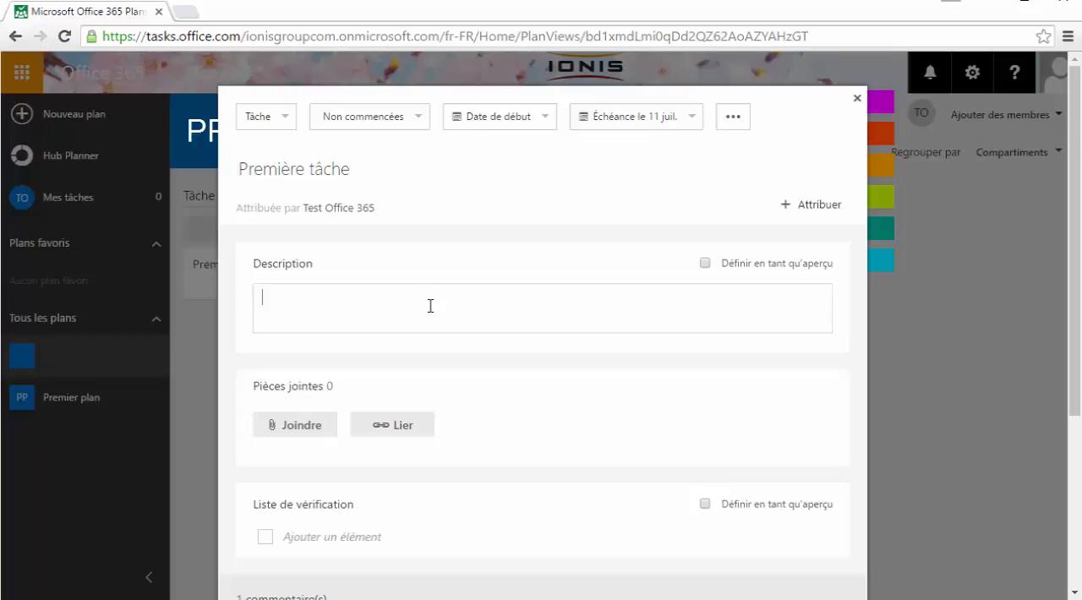
type("Découverte de l'application Planner")
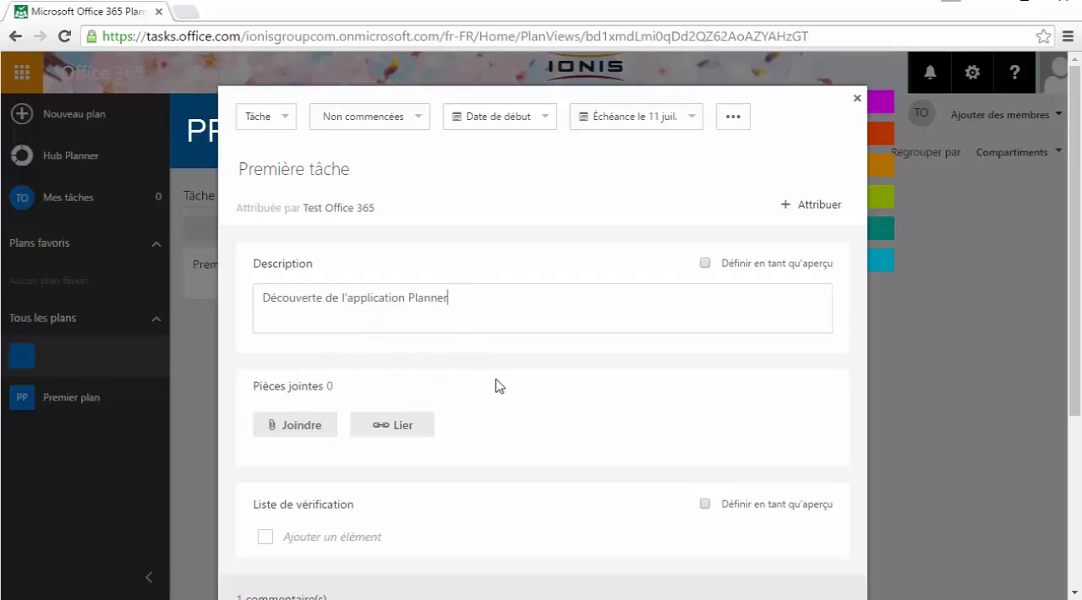
Add a first item named "Elément 1" to the task's checklist
scroll(499, 384, "down", 1)
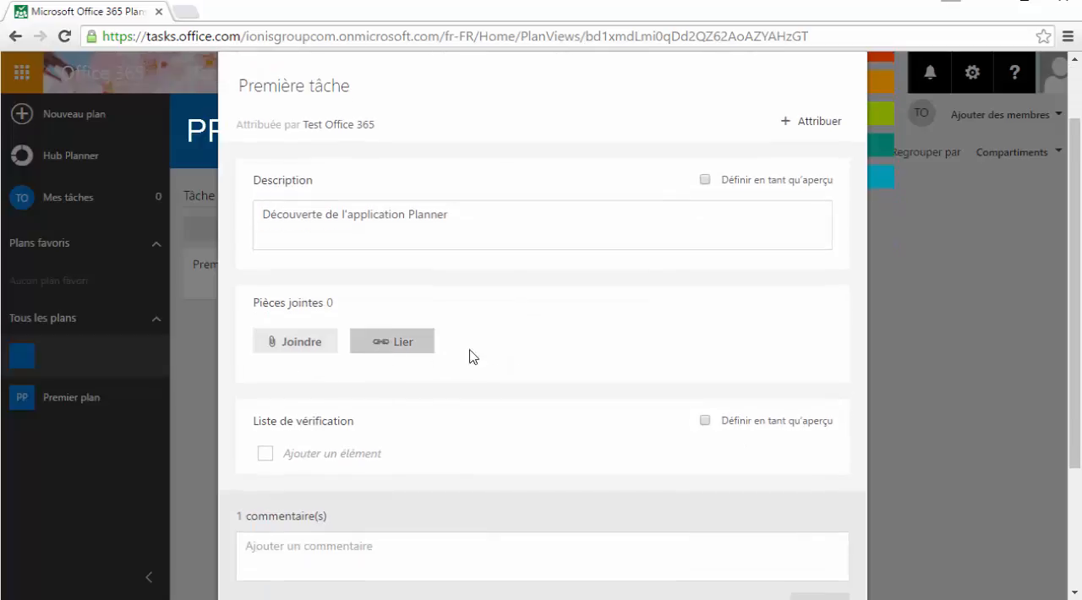
scroll(530, 344, "down", 2)
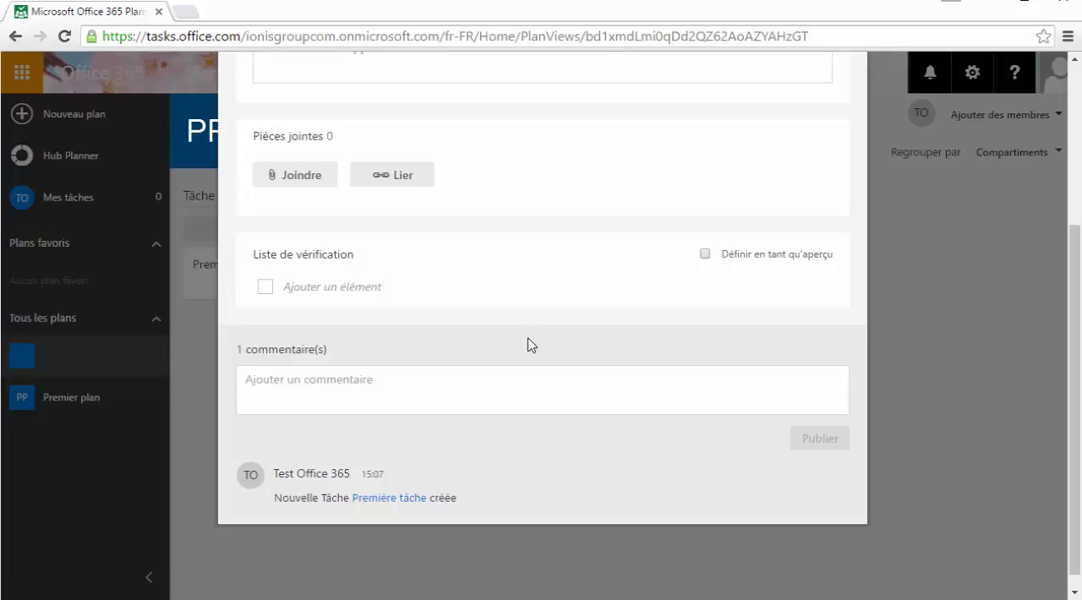
left_click(329, 296)
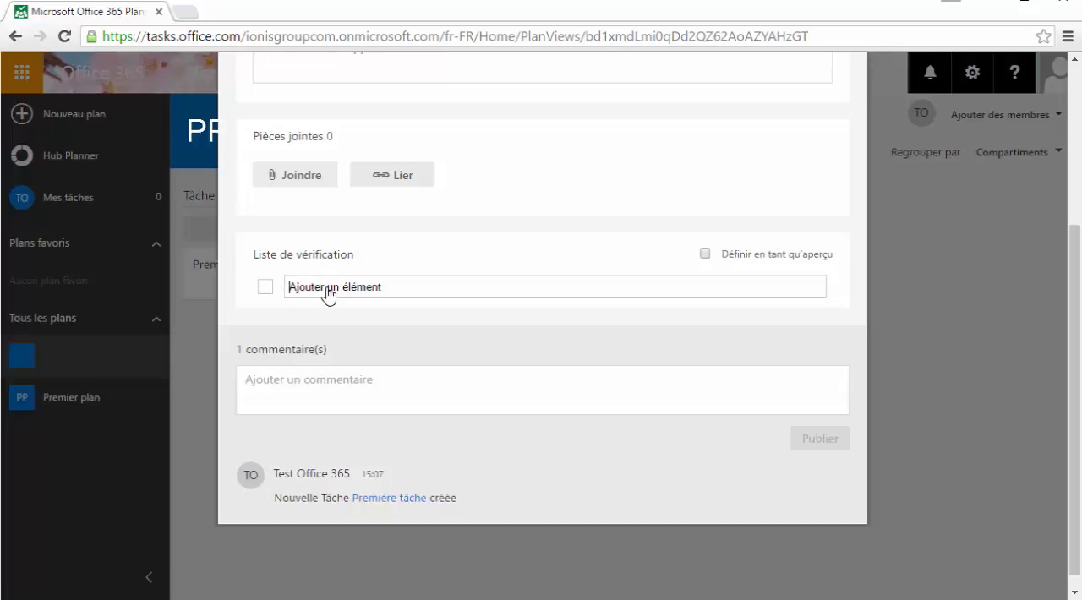
type("Elément 1")
key("Return")
Add two more items to the task's checklist, named "Elément 2" and "Elément 3"
left_click(334, 317)
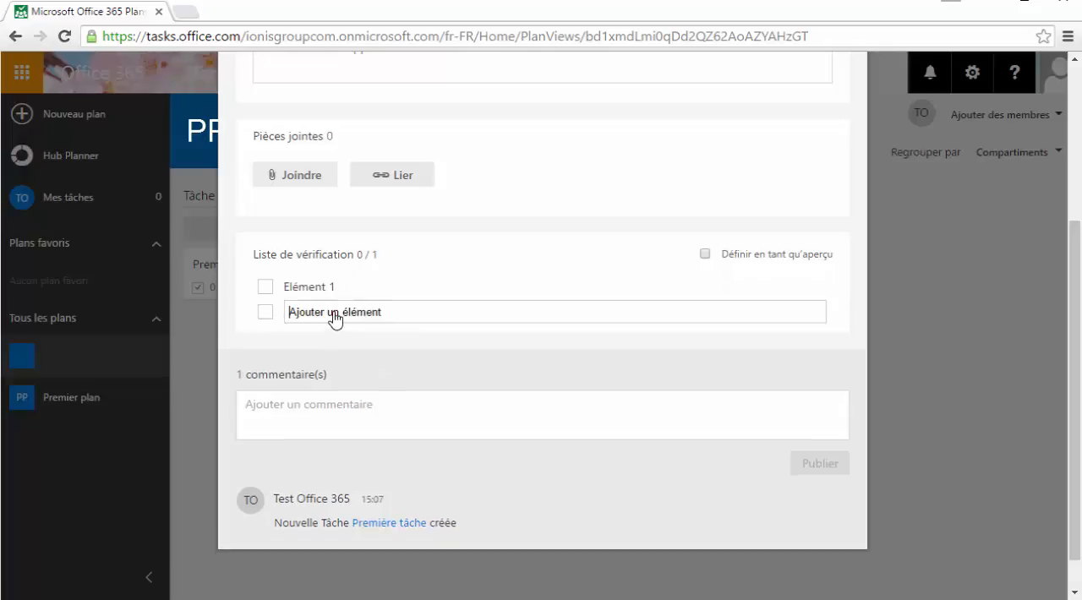
type("Elément 2")
key("Return")
left_click(334, 337)
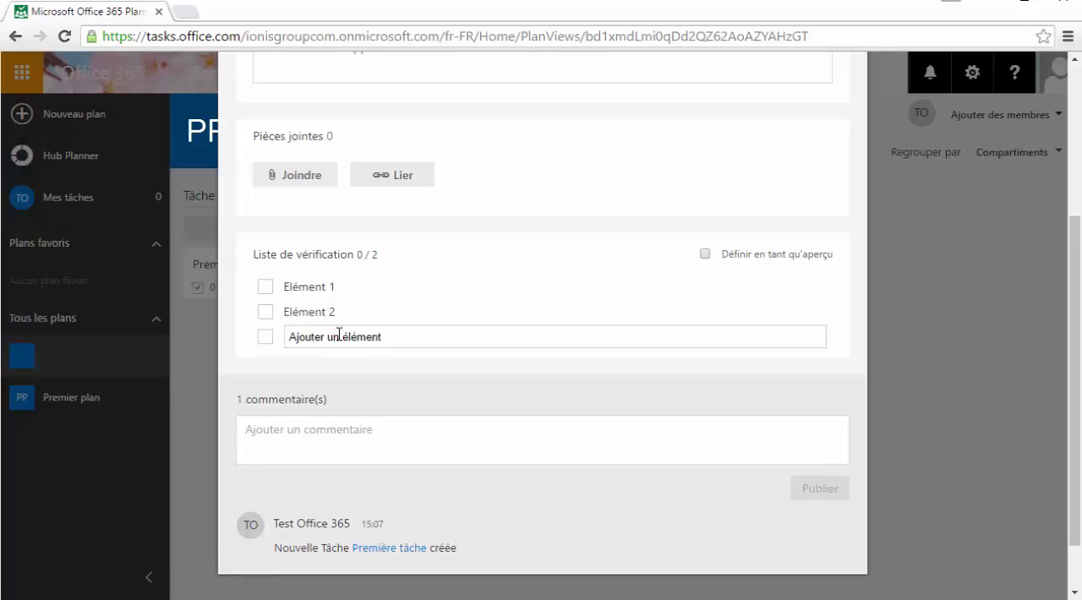
type("Elémen")
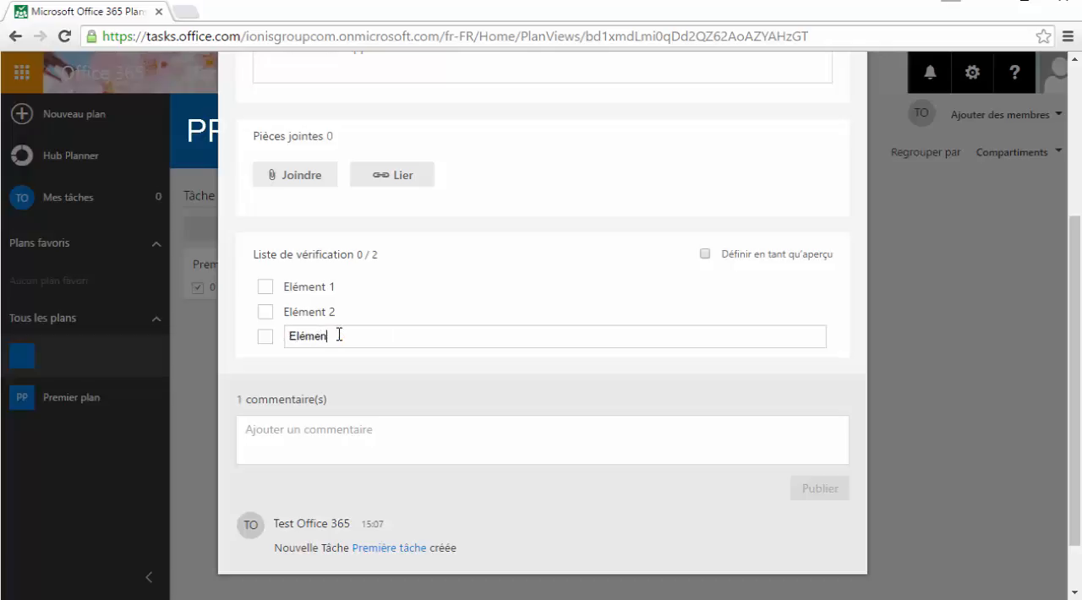
type("t 3")
key("Return")
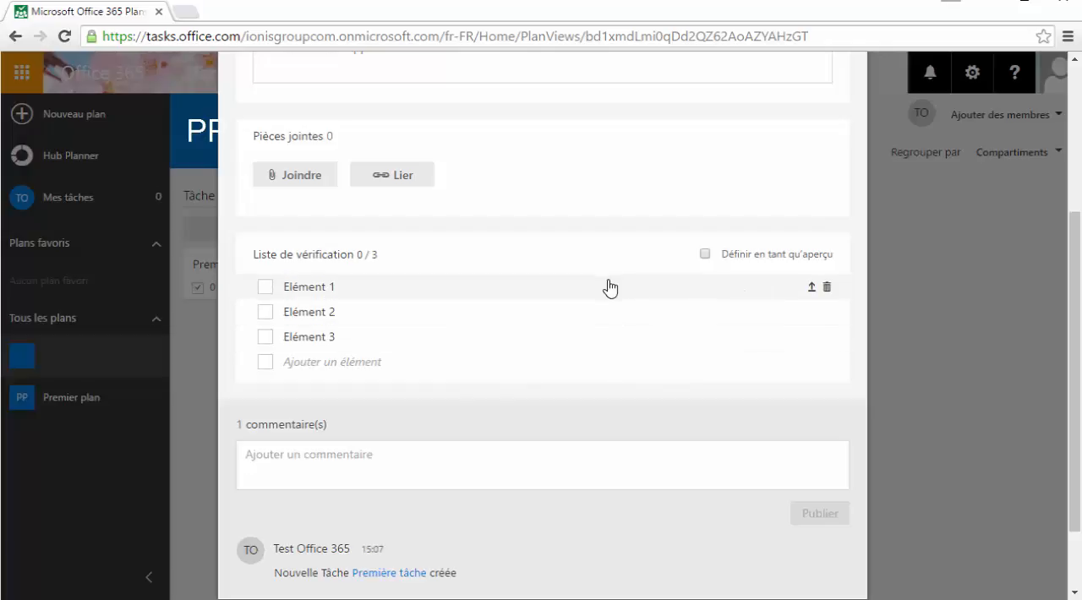
Set the checklist as the preview shown on the task's card
scroll(708, 208, "up", 3)
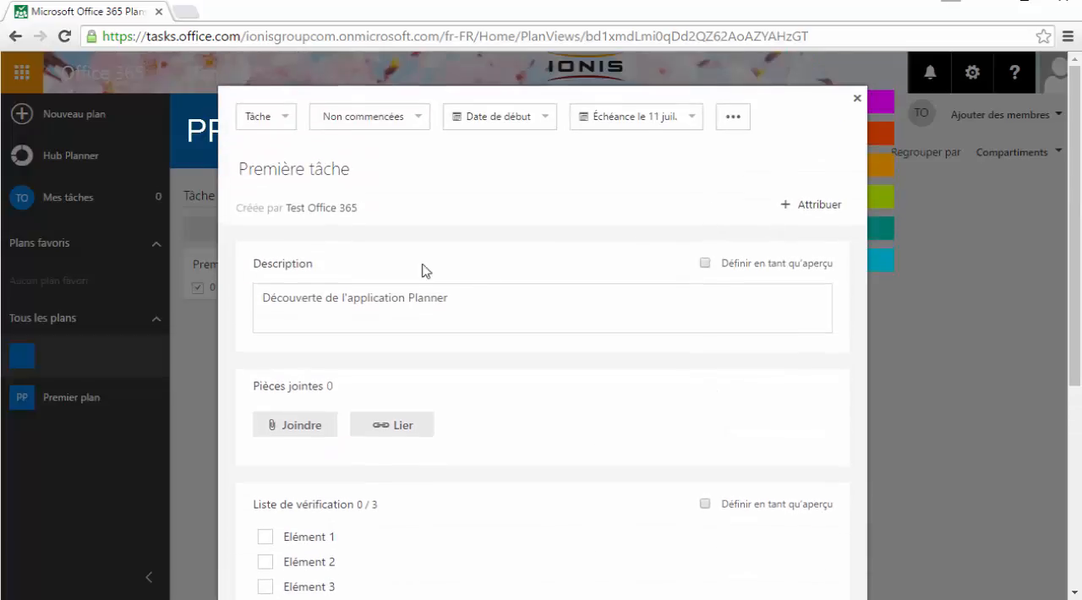
left_click(704, 504)
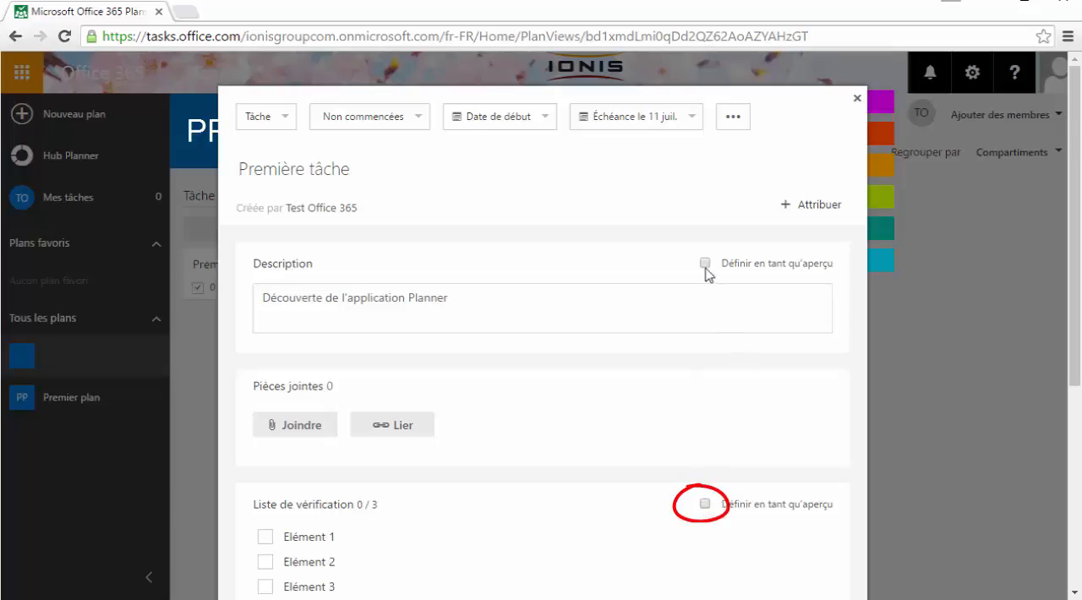
left_click(705, 505)
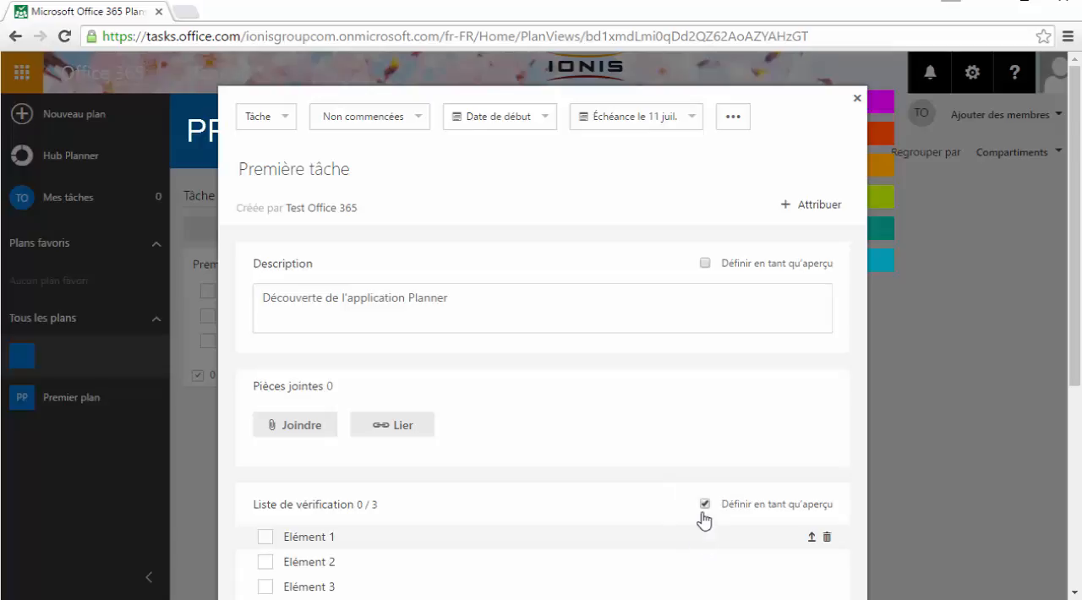
Assign the task "Première tâche" to the plan member Test Office 365
scroll(674, 512, "down", 3)
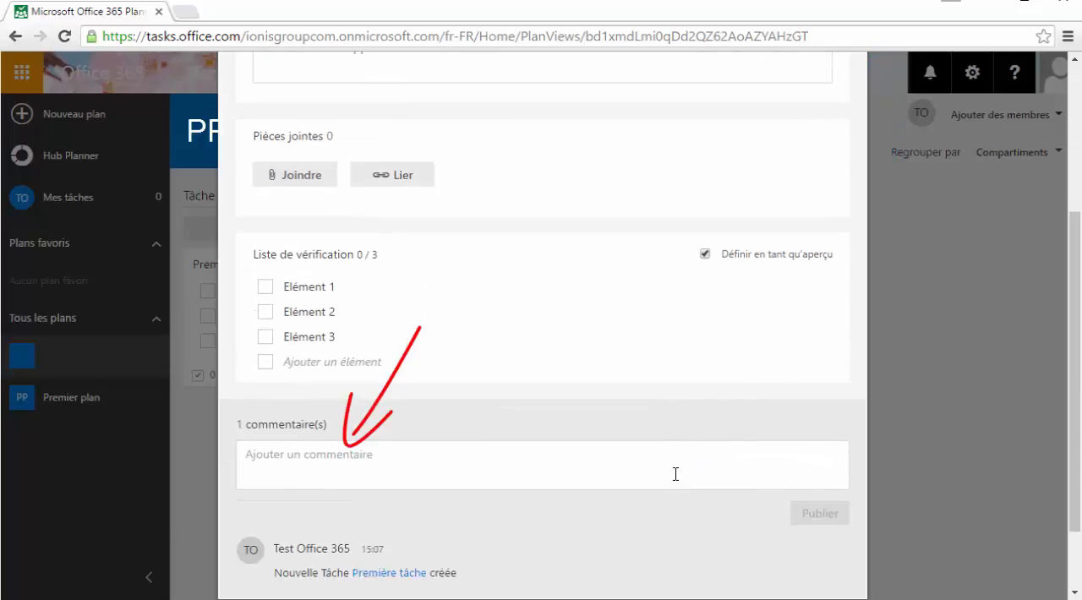
scroll(675, 475, "down", 1)
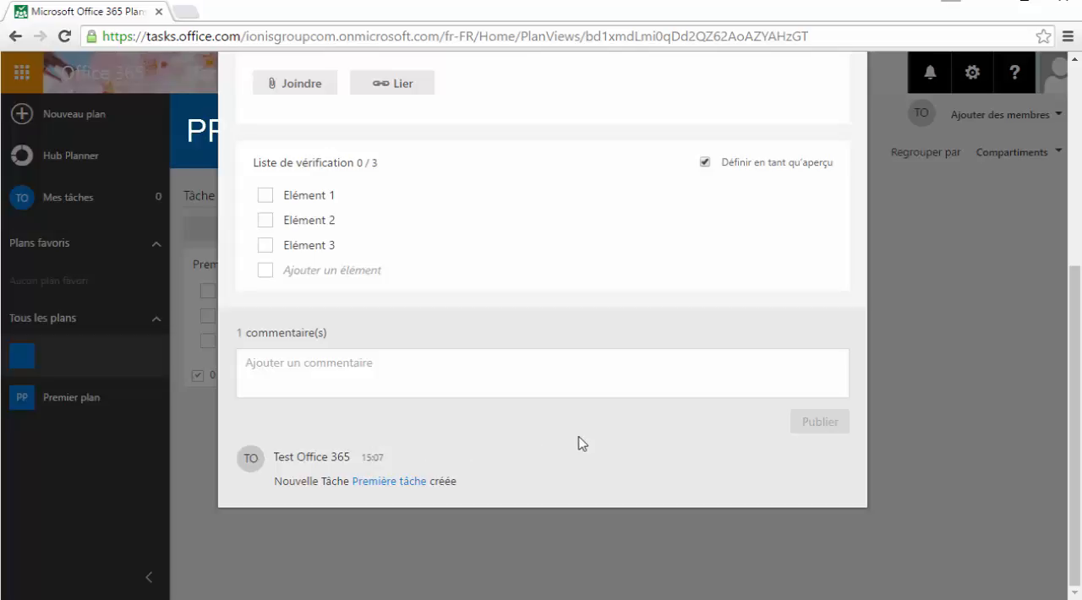
scroll(581, 443, "up", 5)
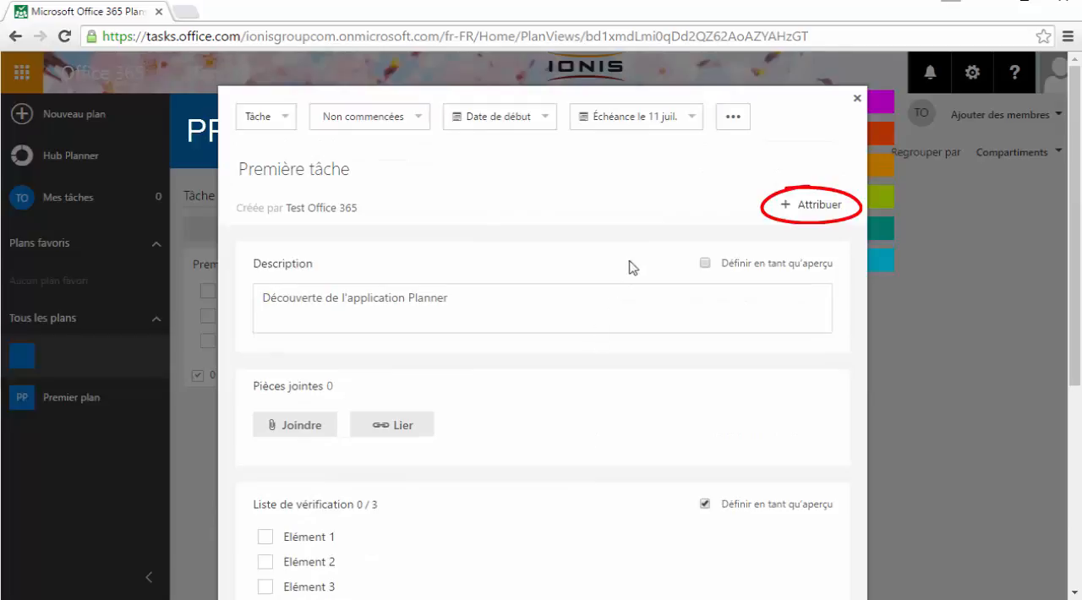
left_click(819, 212)
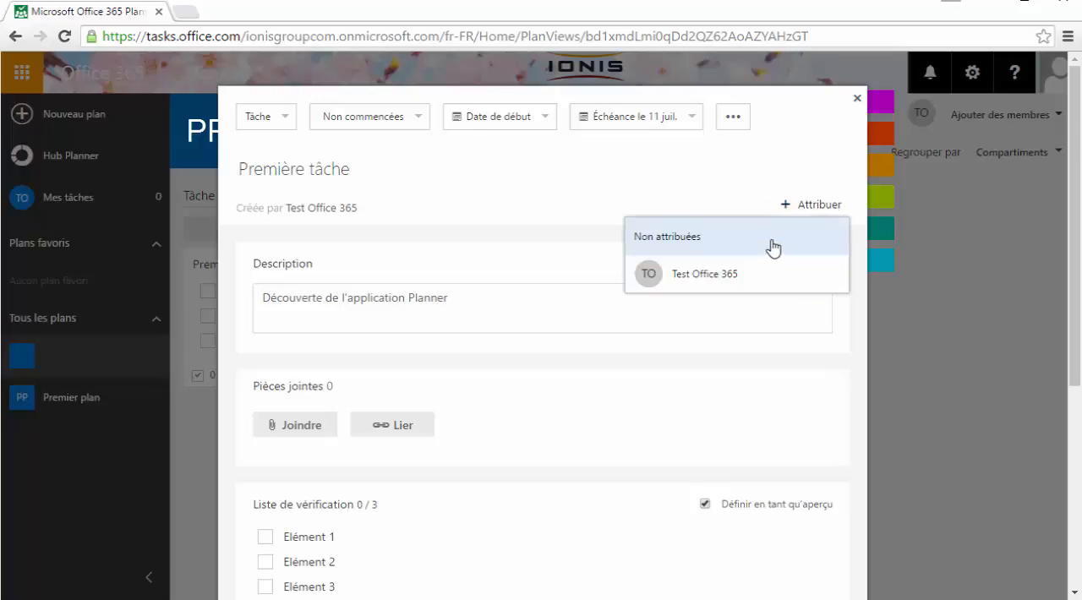
left_click(737, 279)
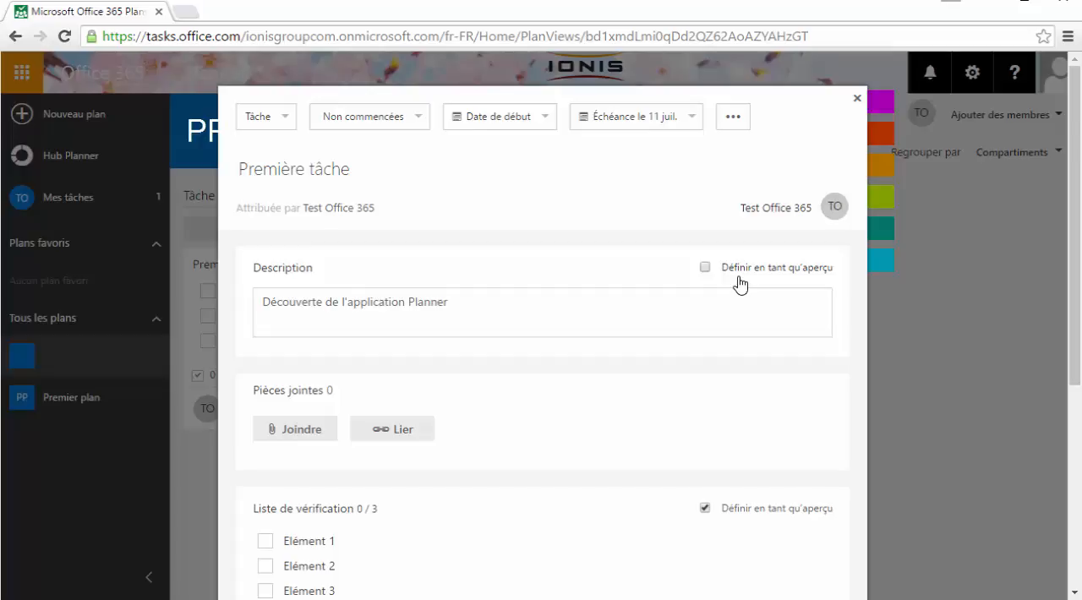
Name the magenta label "Urgent", the red label "Prioritaire" and the orange label "Secondaire" for the task
mouse_move(879, 203)
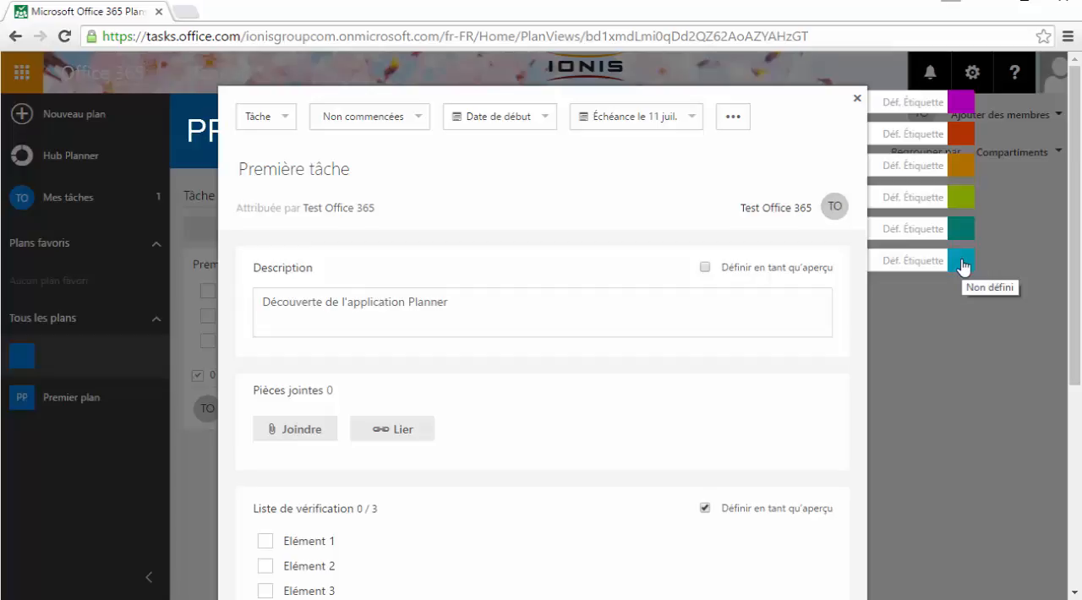
left_click(897, 103)
type("Urgent")
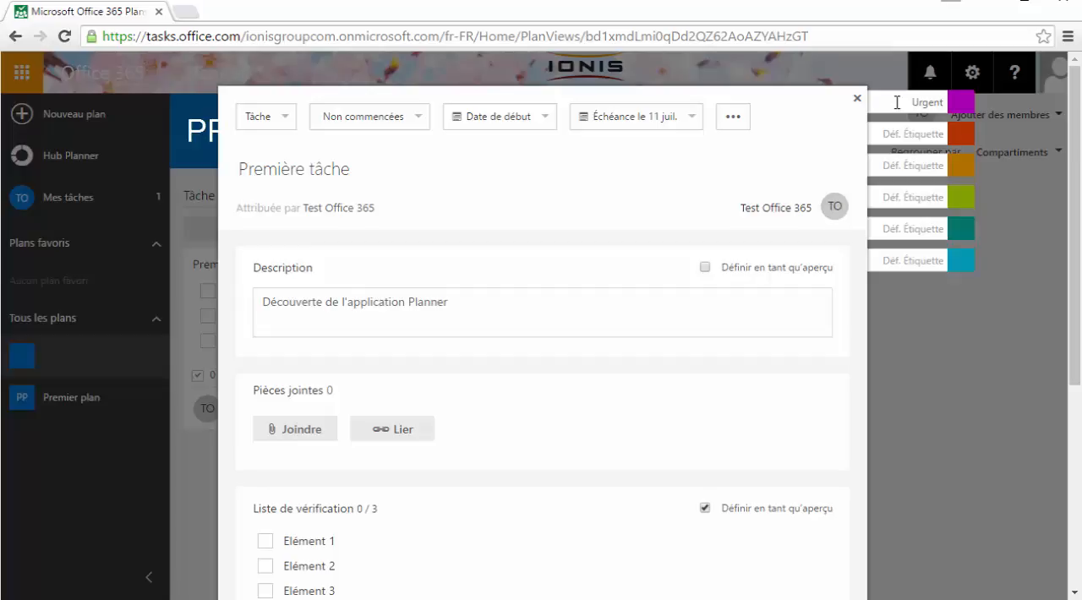
left_click(931, 137)
type("Pr")
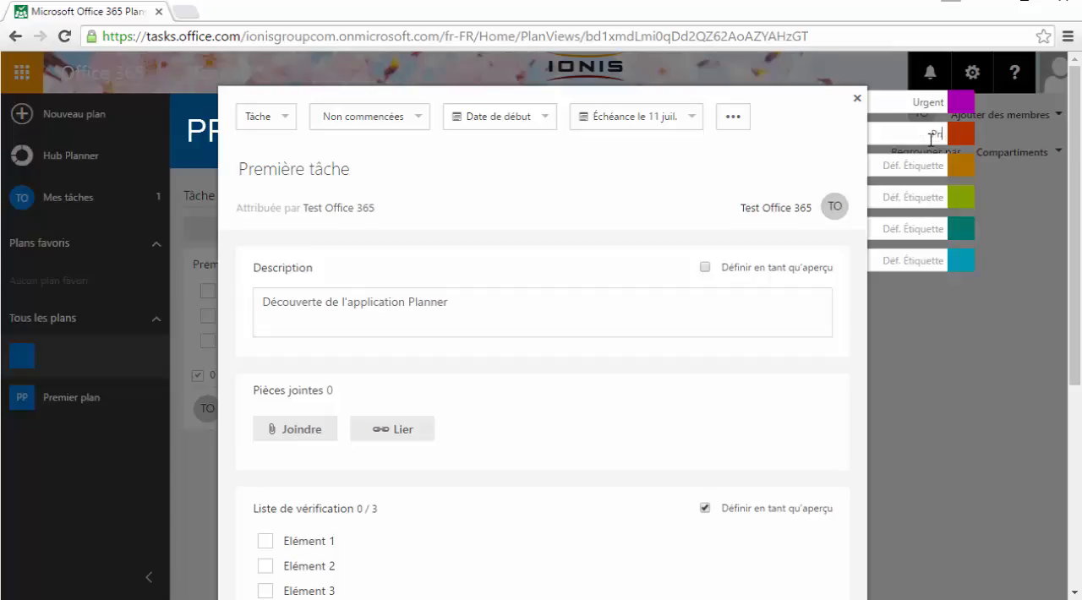
type("ioritaire")
left_click(918, 167)
type("Secondaire")
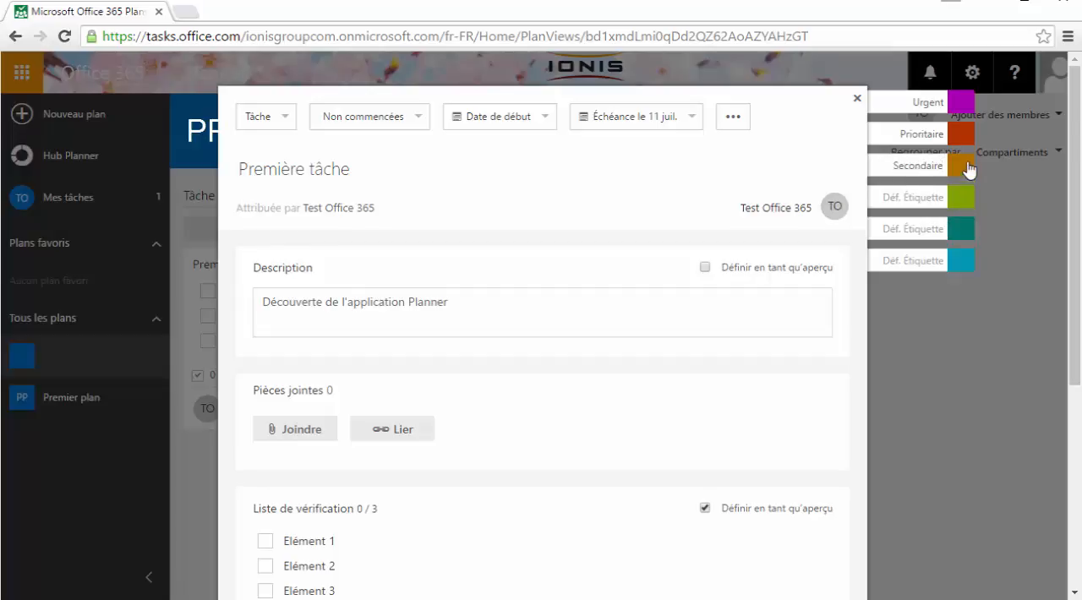
Apply the red "Prioritaire" label to the task "Première tâche" and close its details
left_click(961, 136)
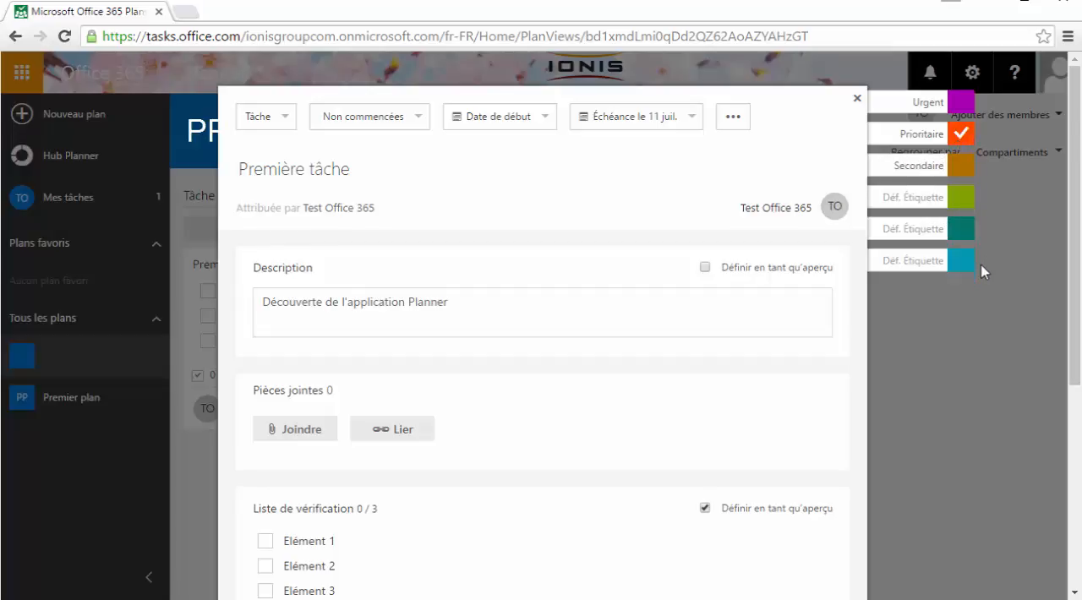
left_click(856, 99)
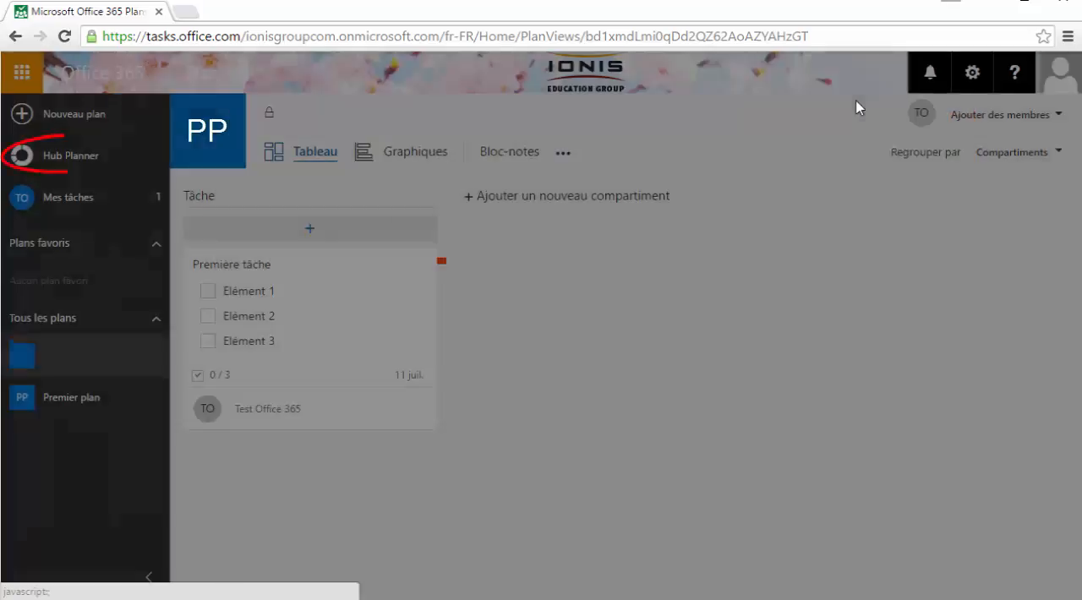
Add the plan "Premier plan" to the favorites from the Planner hub
left_click(73, 159)
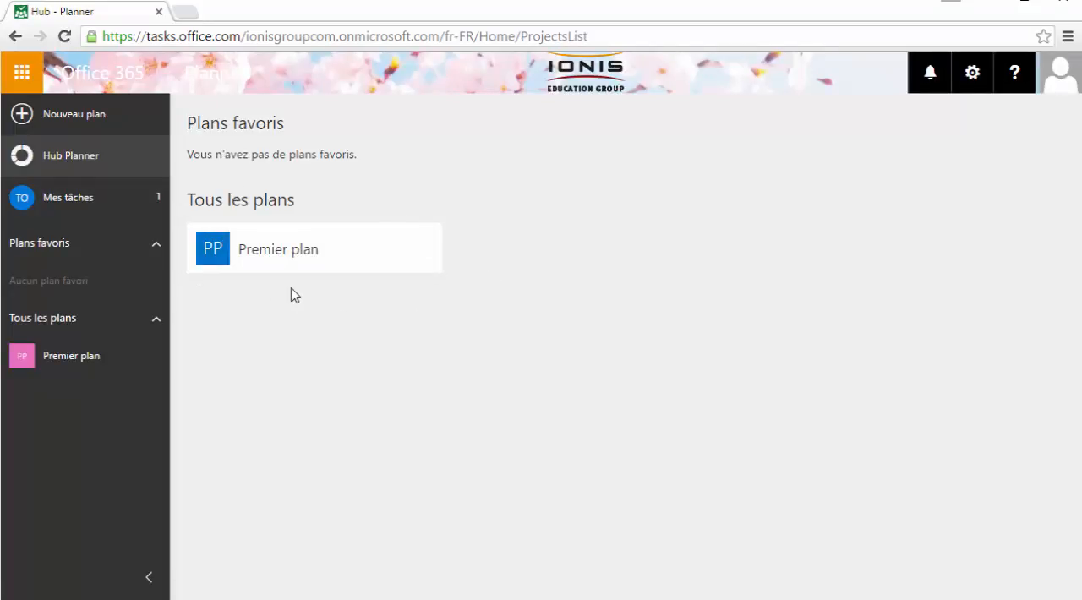
mouse_move(369, 259)
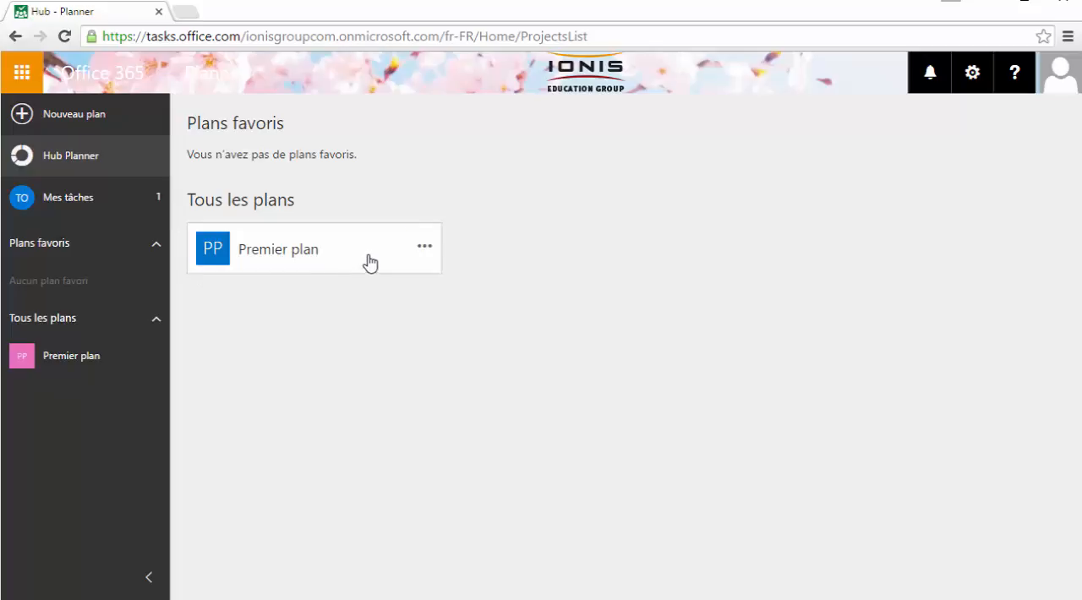
left_click(425, 249)
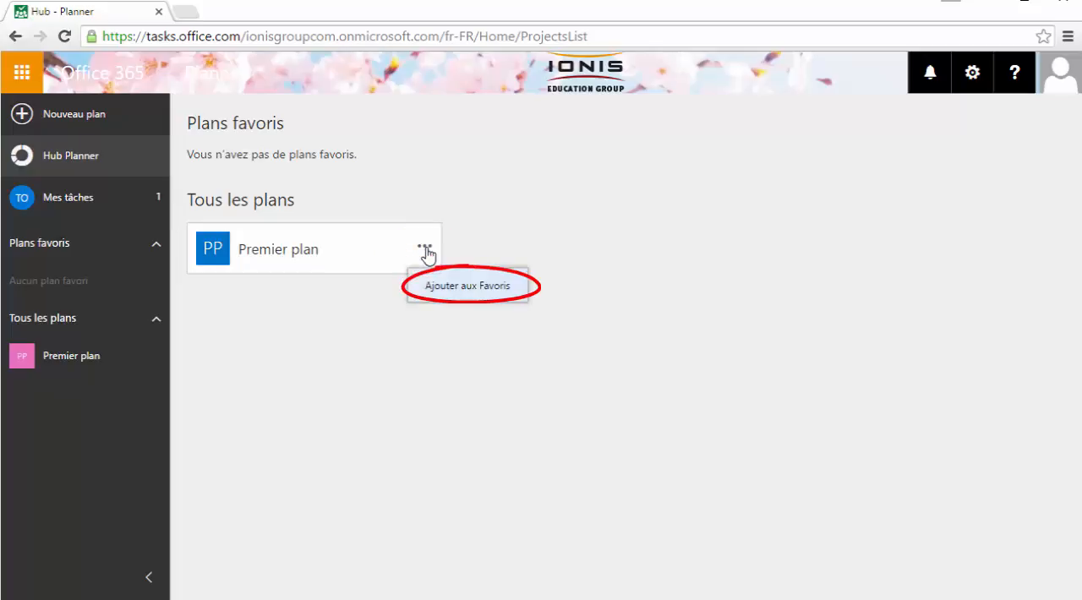
left_click(442, 287)
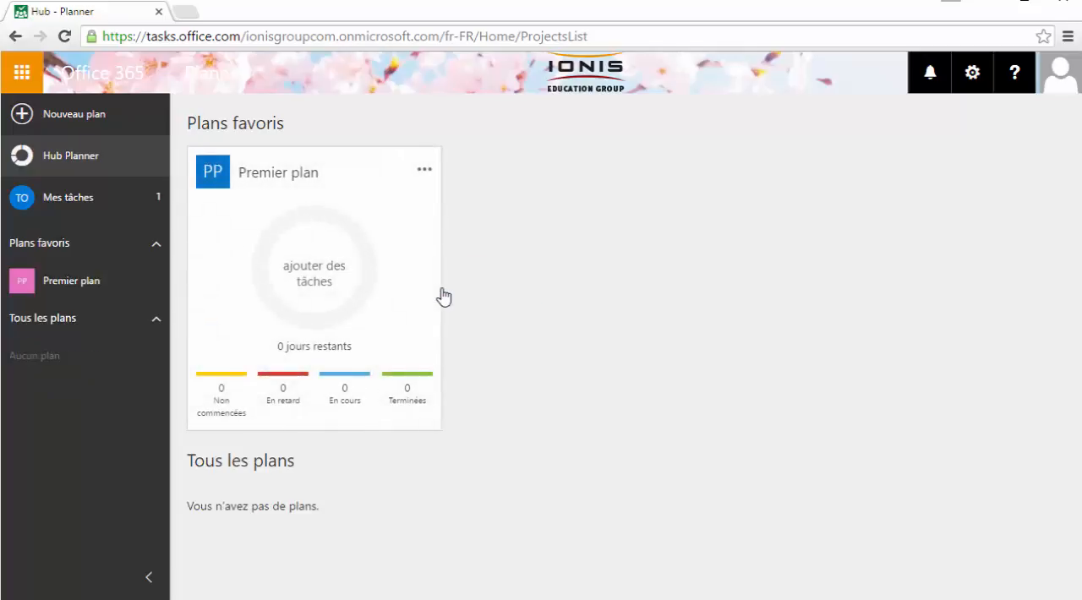